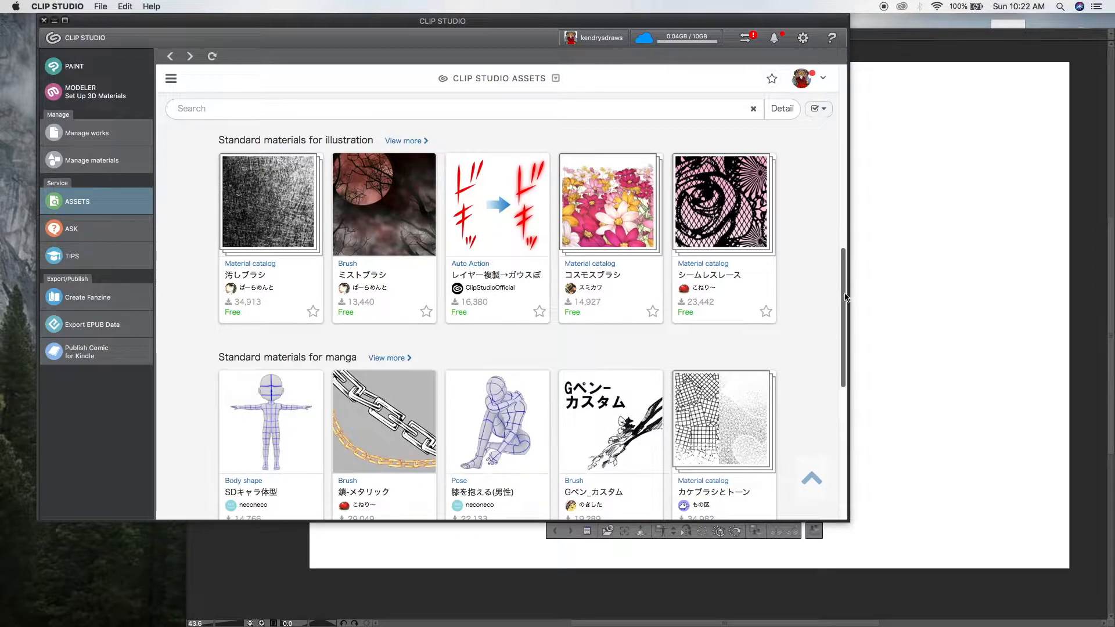
drag(843, 278, 842, 106)
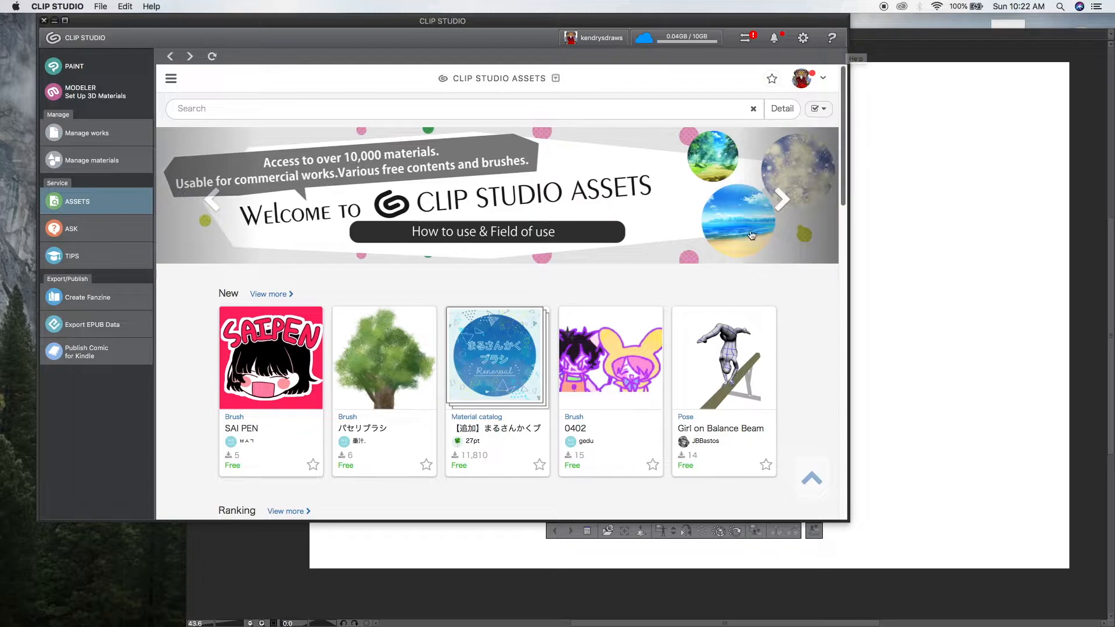
scroll(752, 232, down, 6)
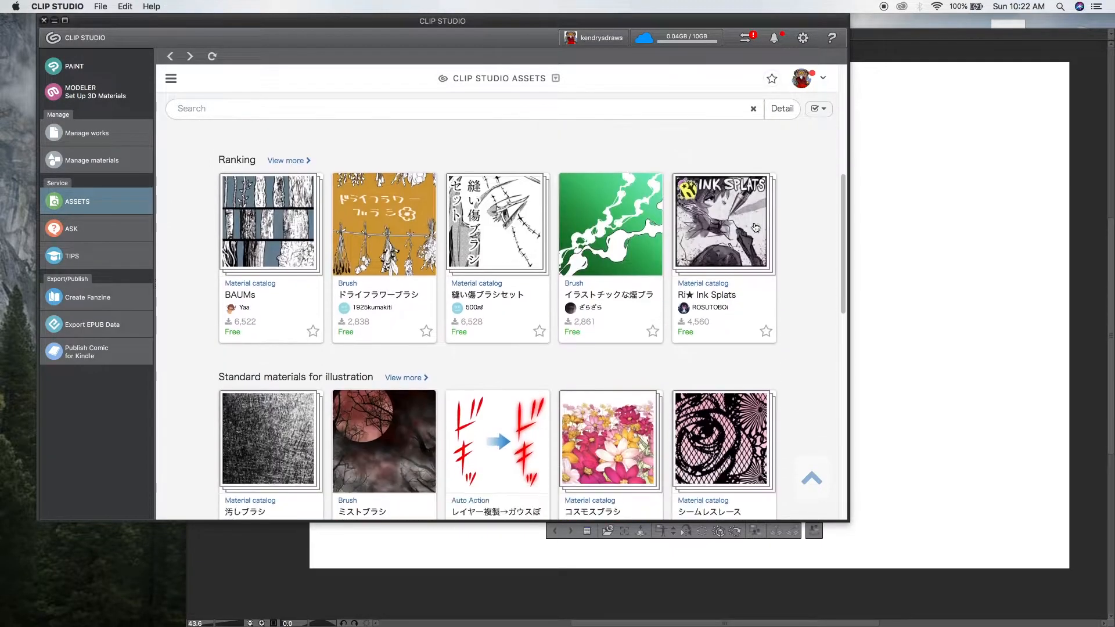
scroll(754, 223, down, 15)
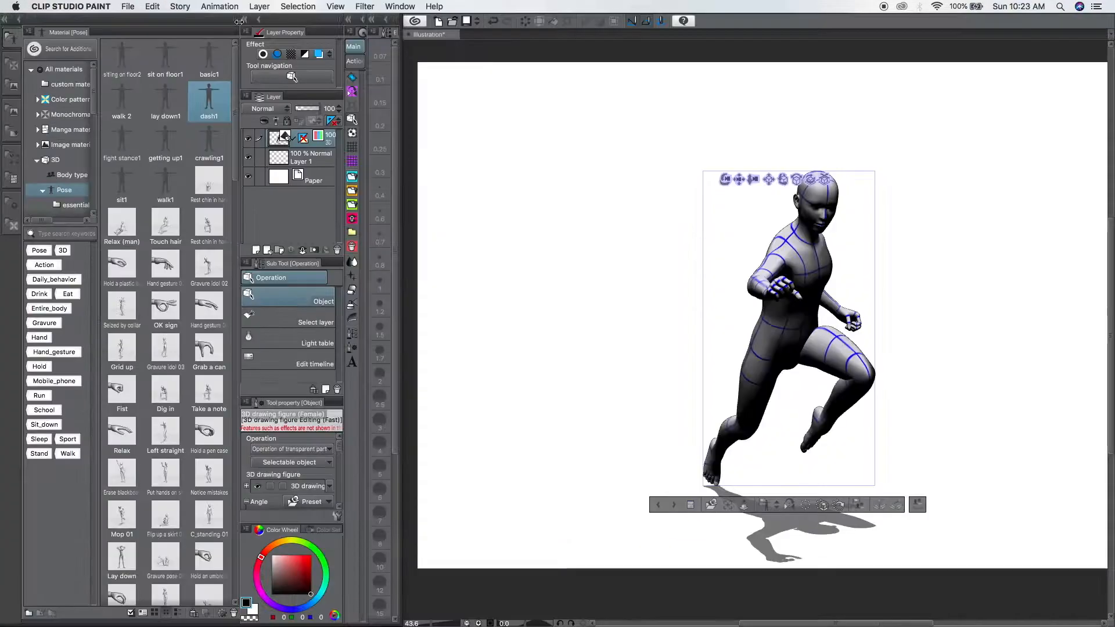
Switch to Clip Studio Paint and examine the dash1 pose's material properties, including its save location
drag(927, 162, 866, 144)
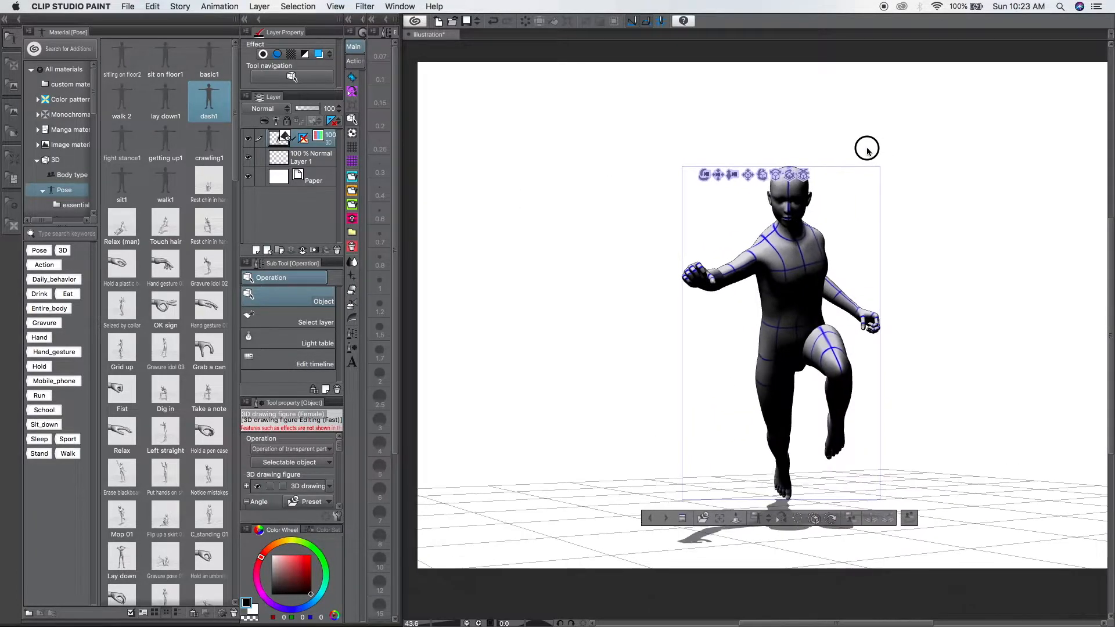
double_click(215, 111)
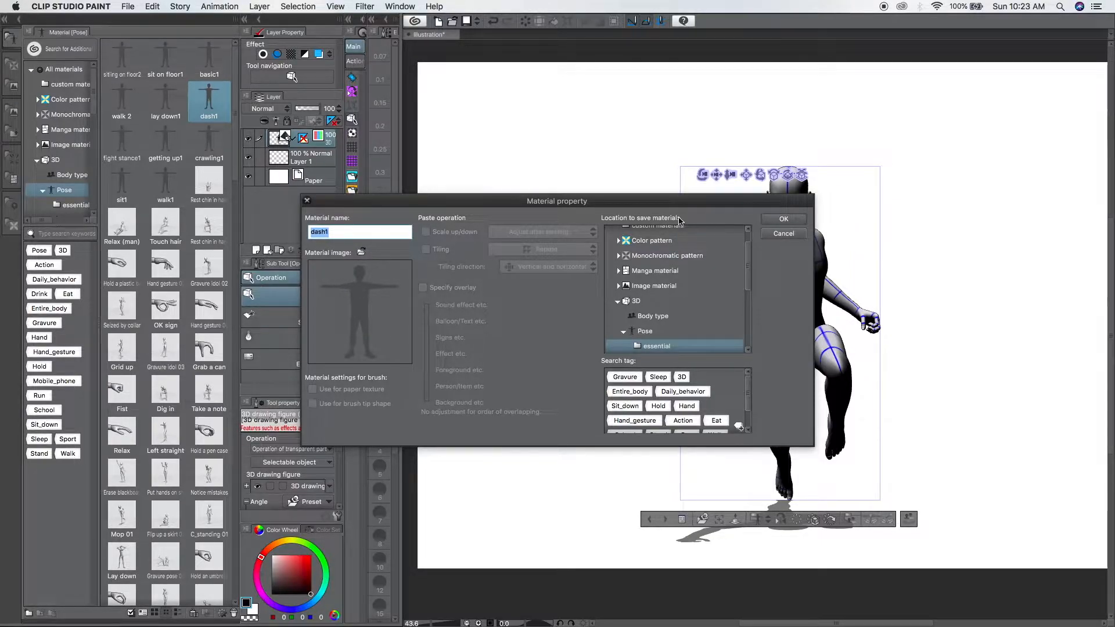
click(783, 219)
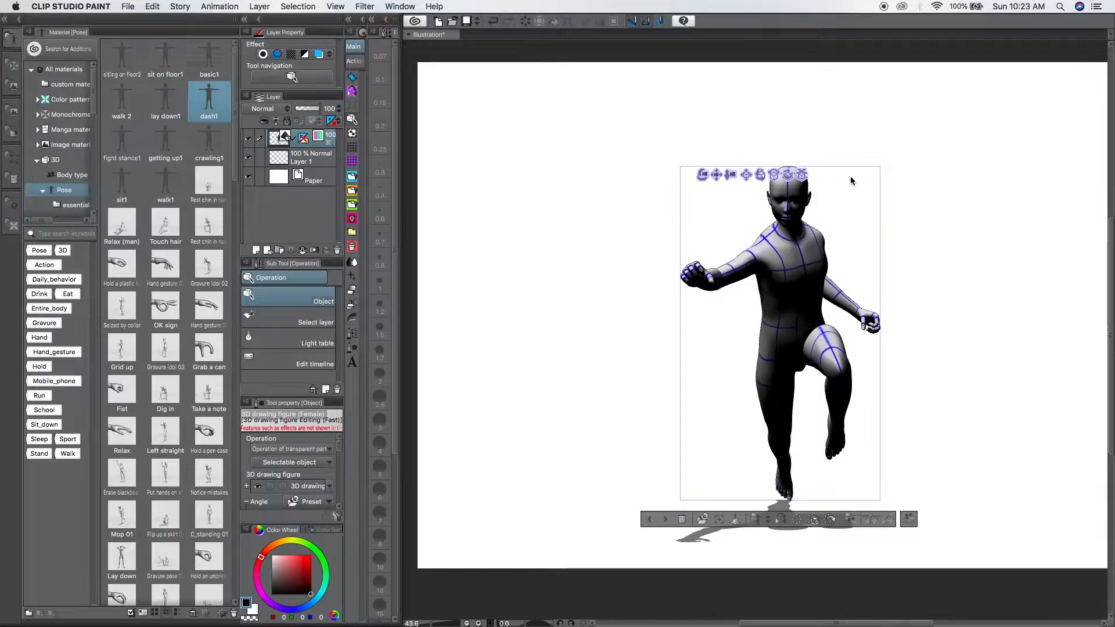
Create a new illustration canvas 240 px wide and 240 px high for the thumbnail
click(438, 21)
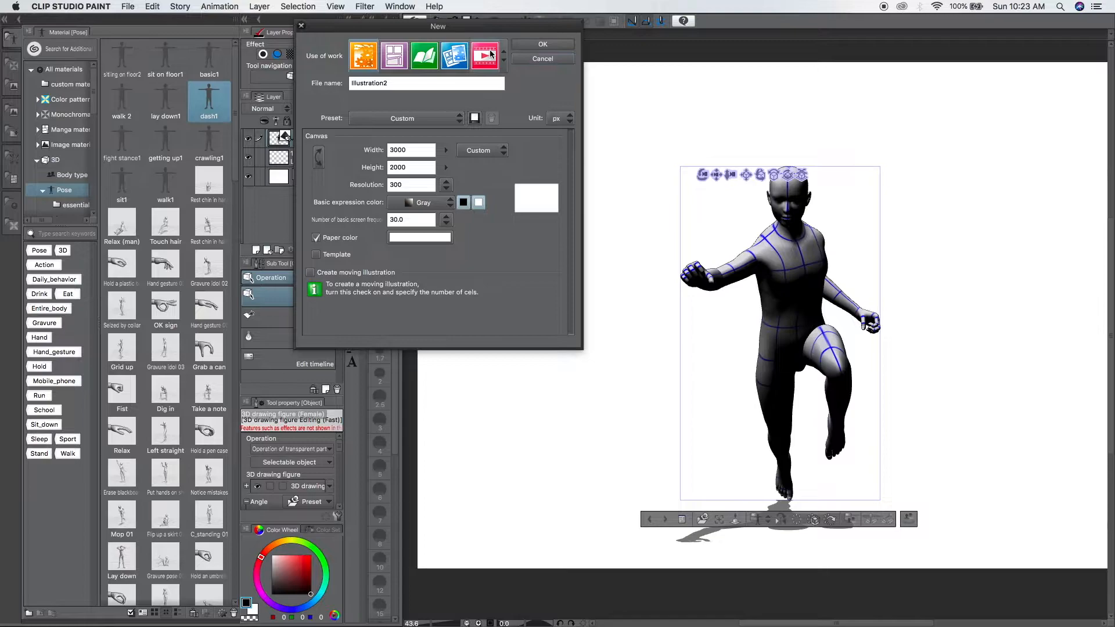
double_click(423, 83)
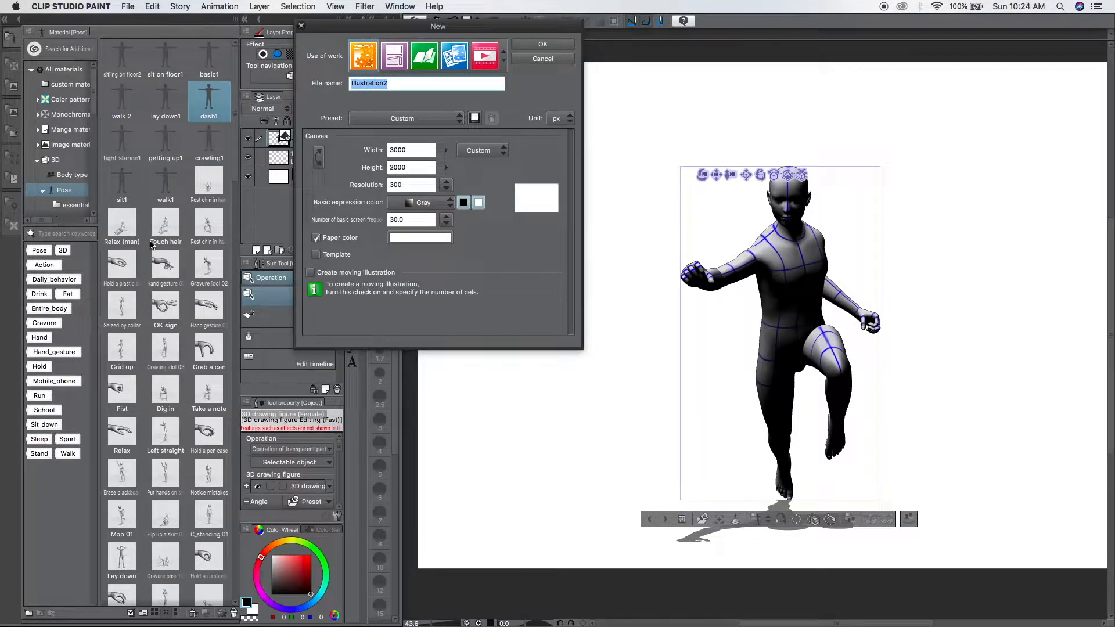
drag(554, 27, 685, 68)
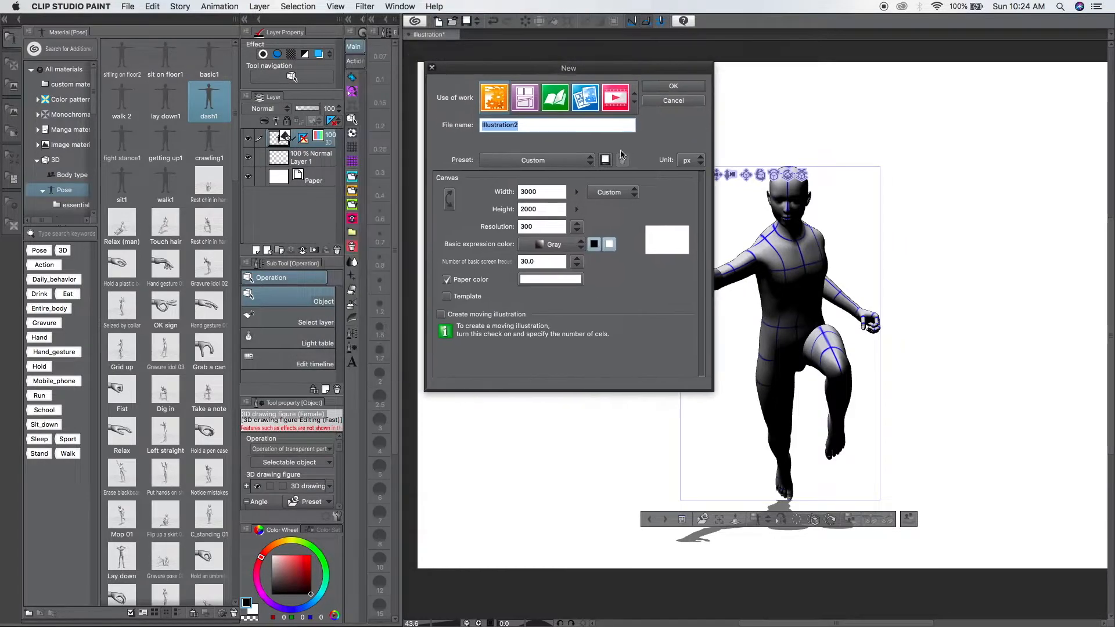
click(542, 193)
text(24)
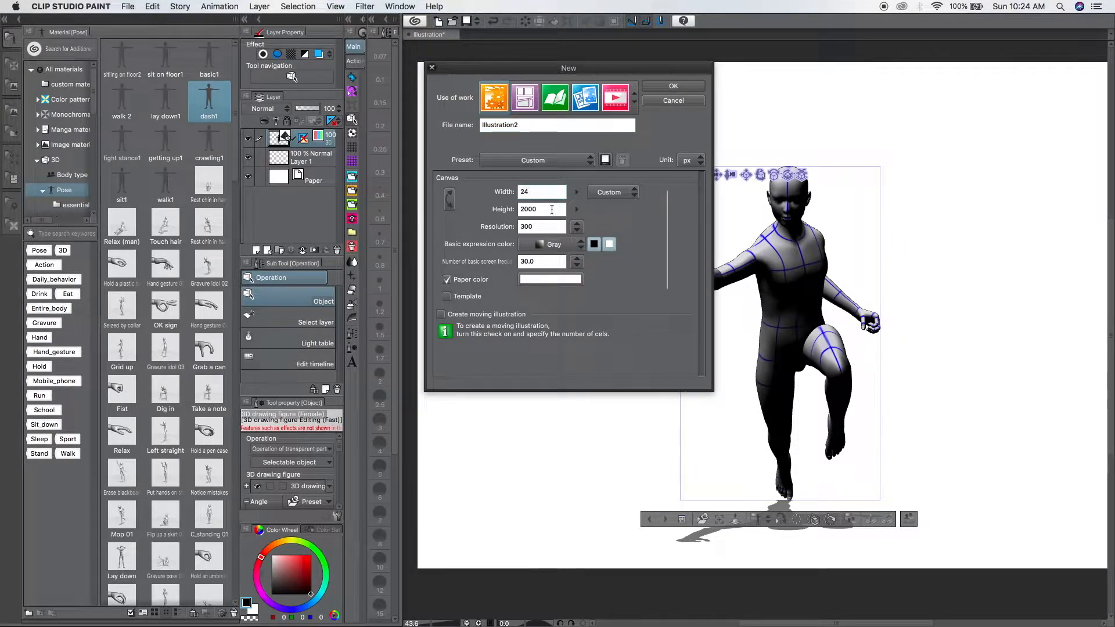
text(0)
key(Tab)
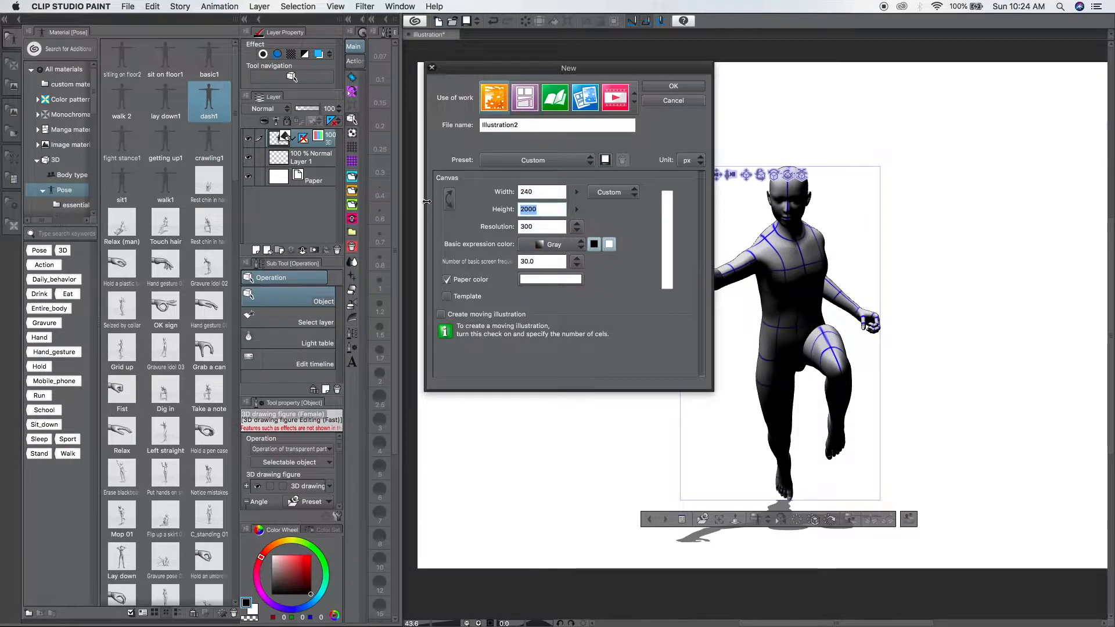
text(240)
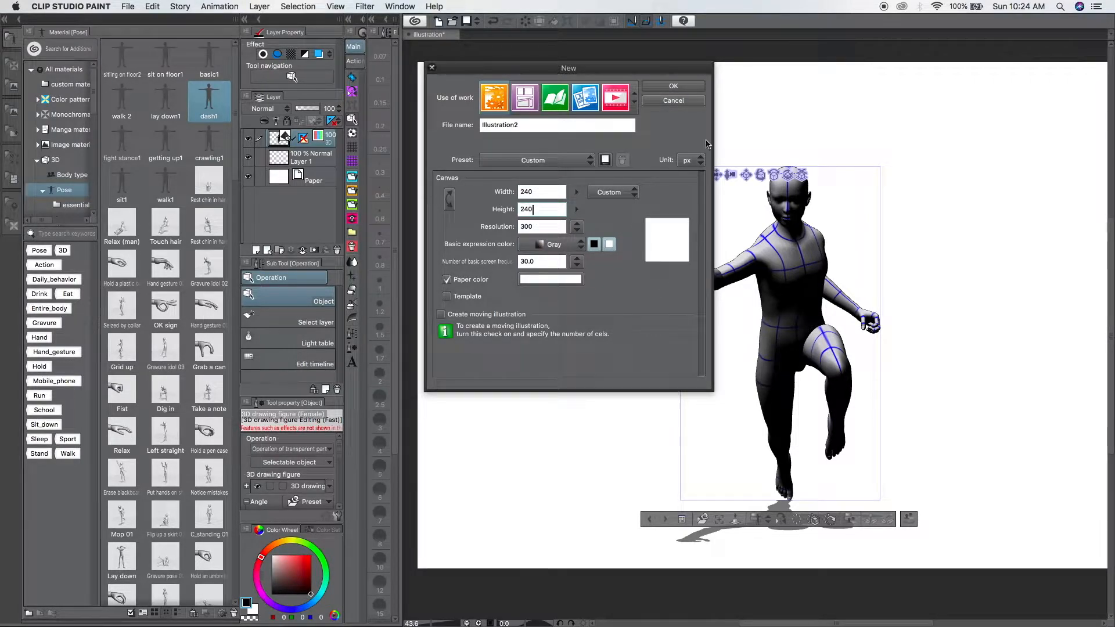
click(673, 86)
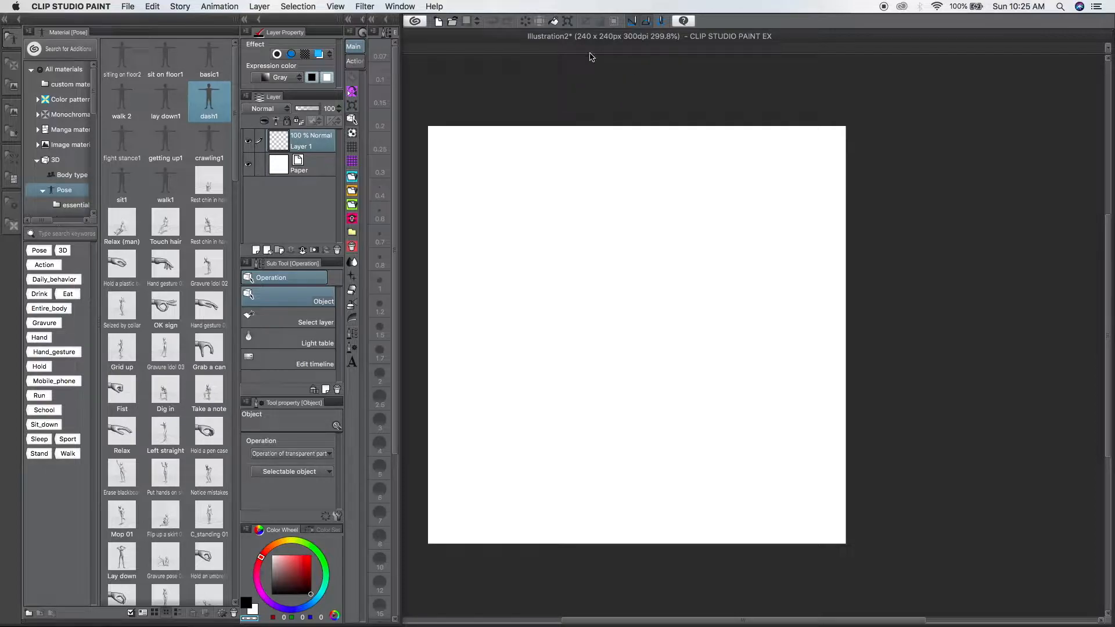
Place the dash1 pose on the new canvas and angle the running figure so that it fills the square
drag(204, 100, 649, 315)
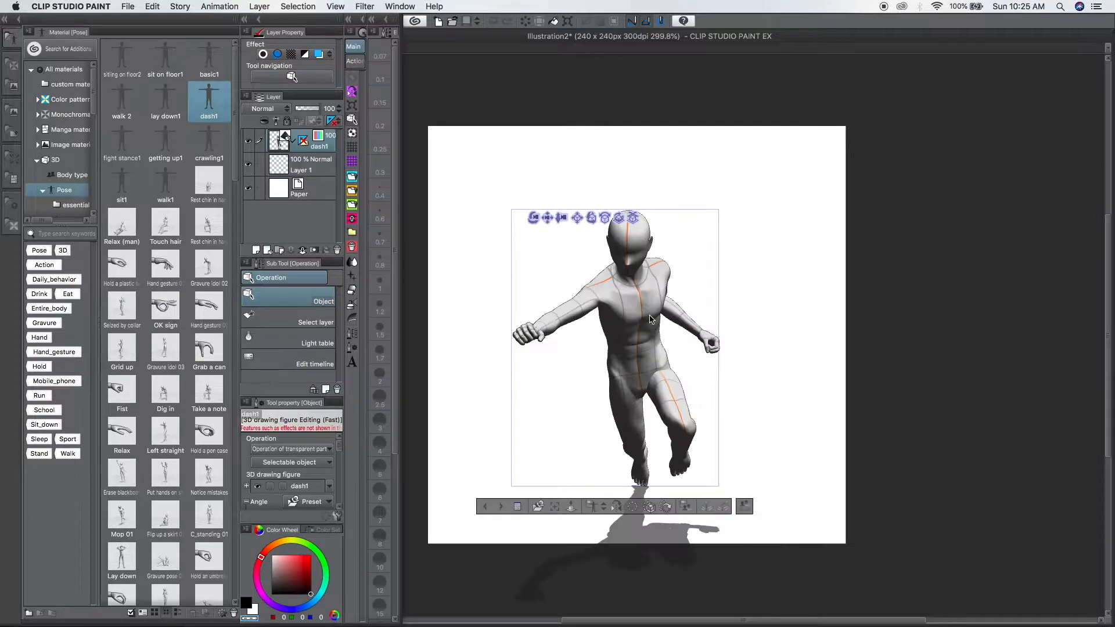
drag(804, 261, 856, 242)
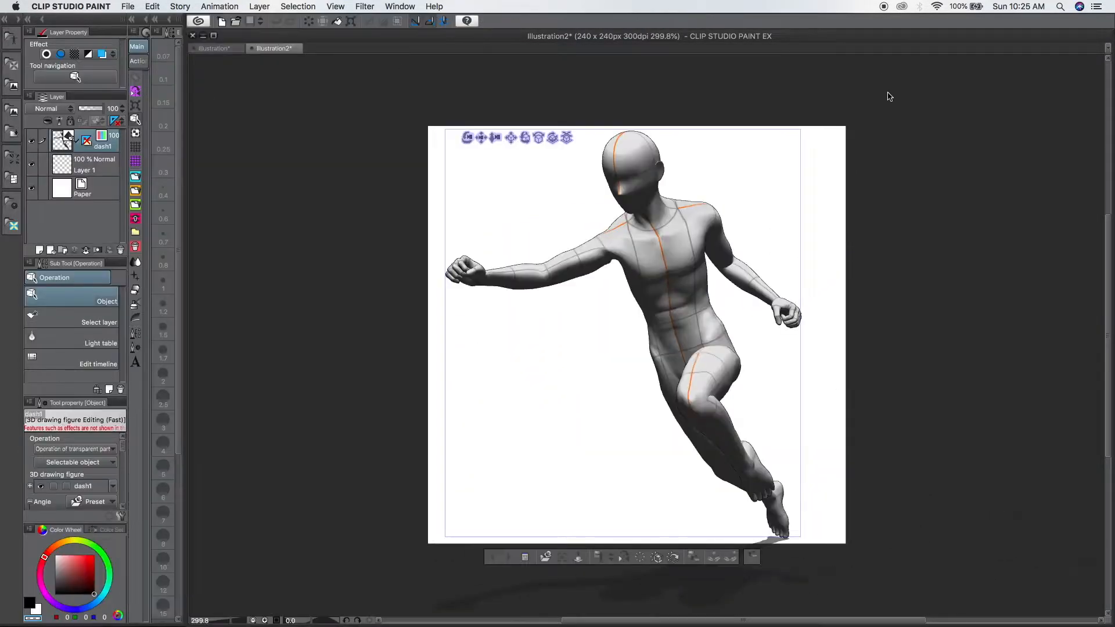
Save the canvas as a JPEG named "dash thumbnail"
click(129, 7)
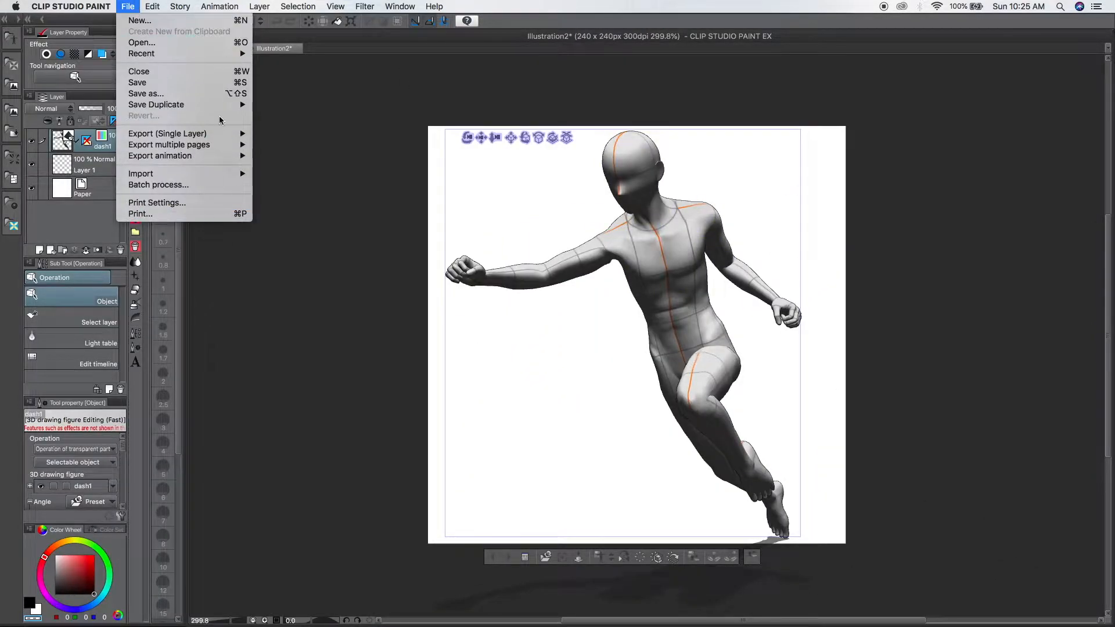
click(220, 93)
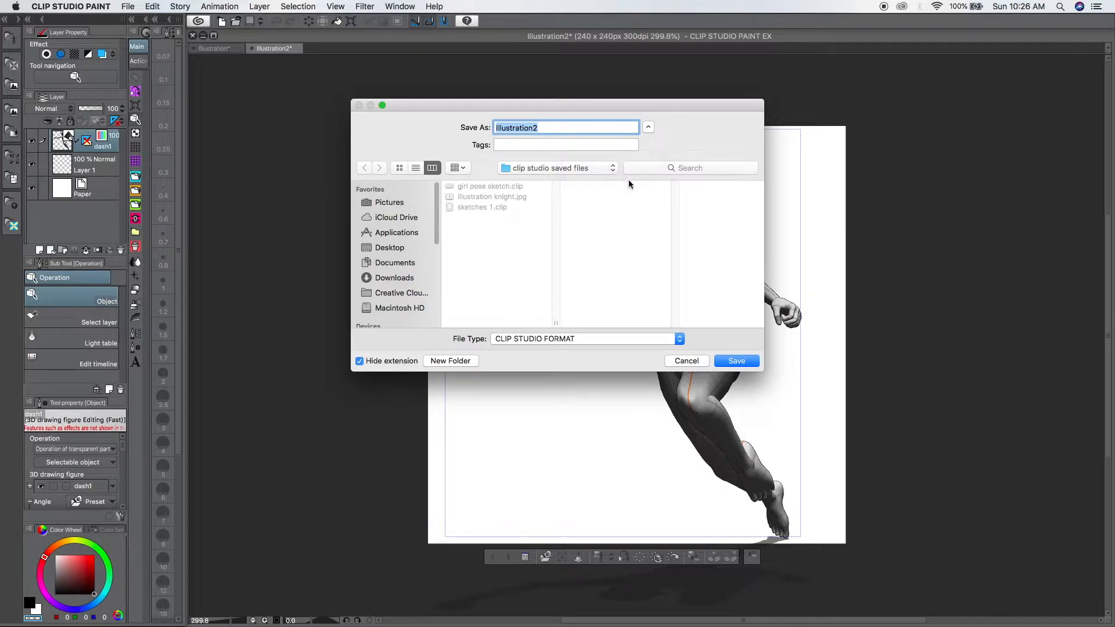
click(679, 339)
click(572, 360)
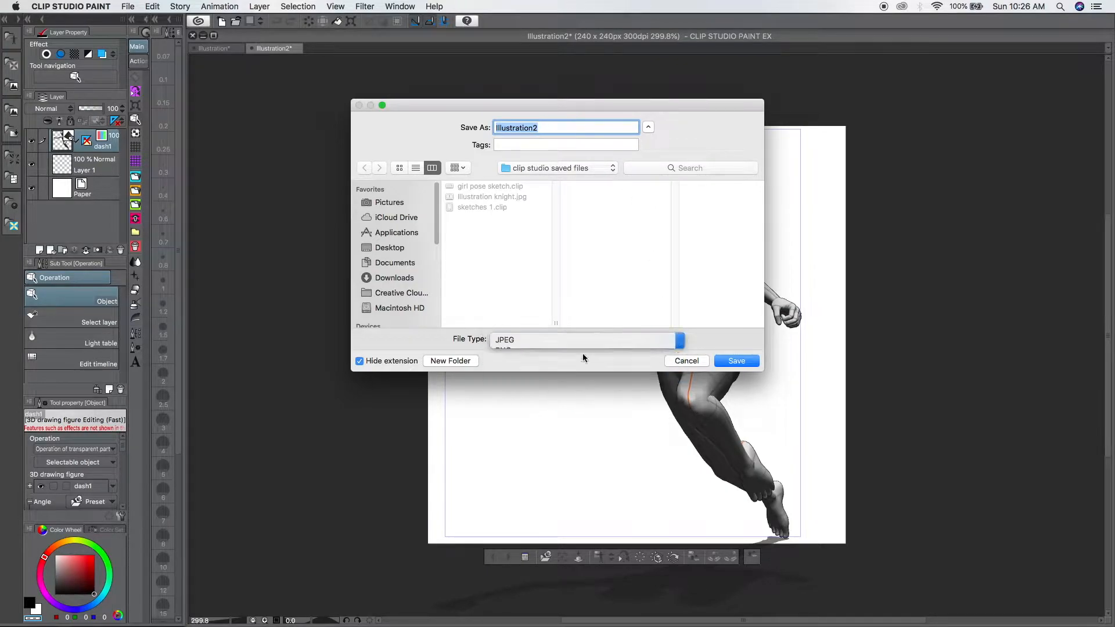
text(dash thumbnail)
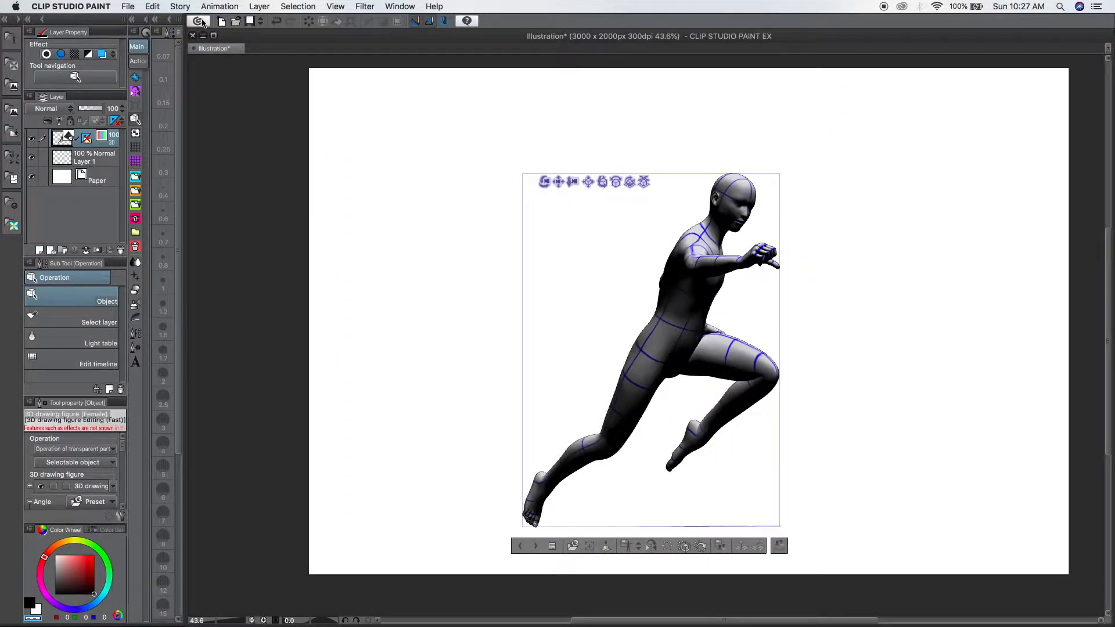
Switch to Clip Studio and open the dash1 pose's options among the managed materials
click(200, 22)
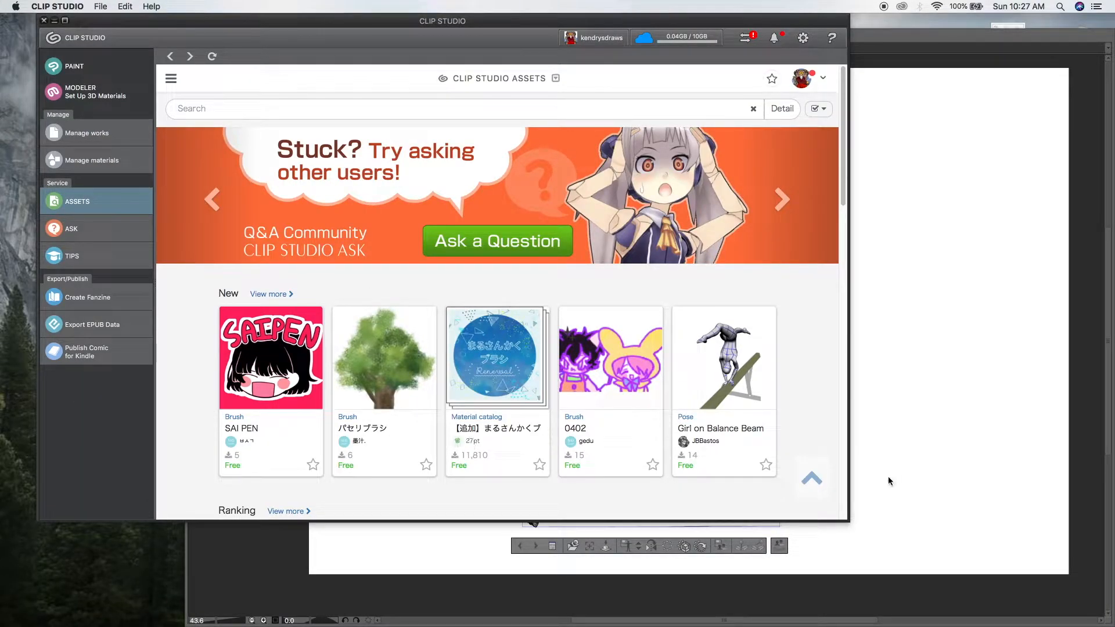
click(843, 459)
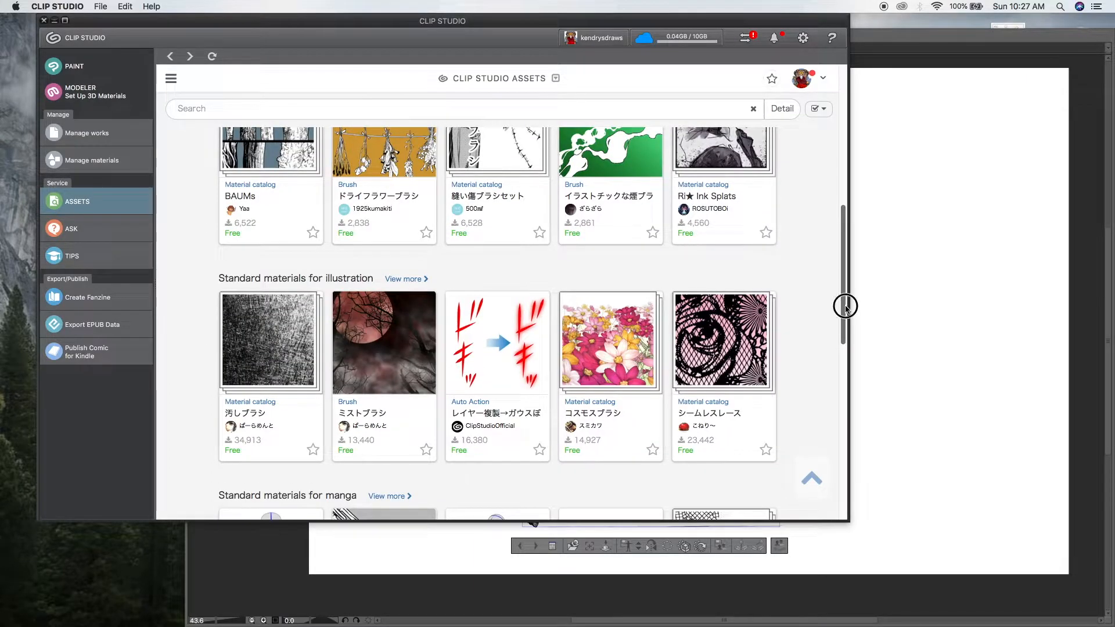
drag(844, 304, 845, 165)
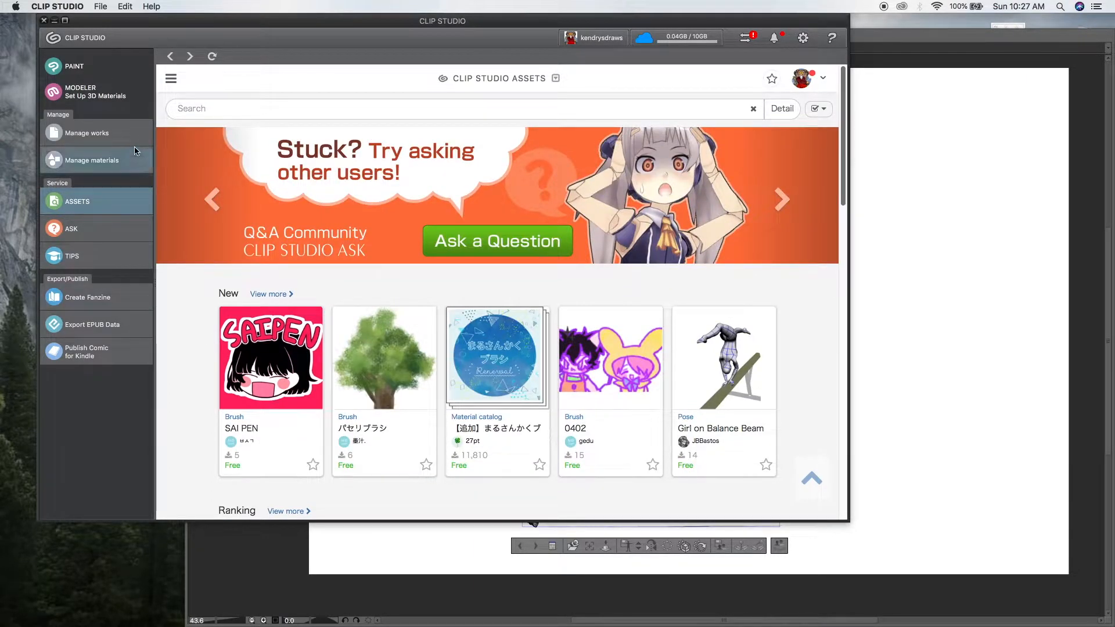
click(112, 161)
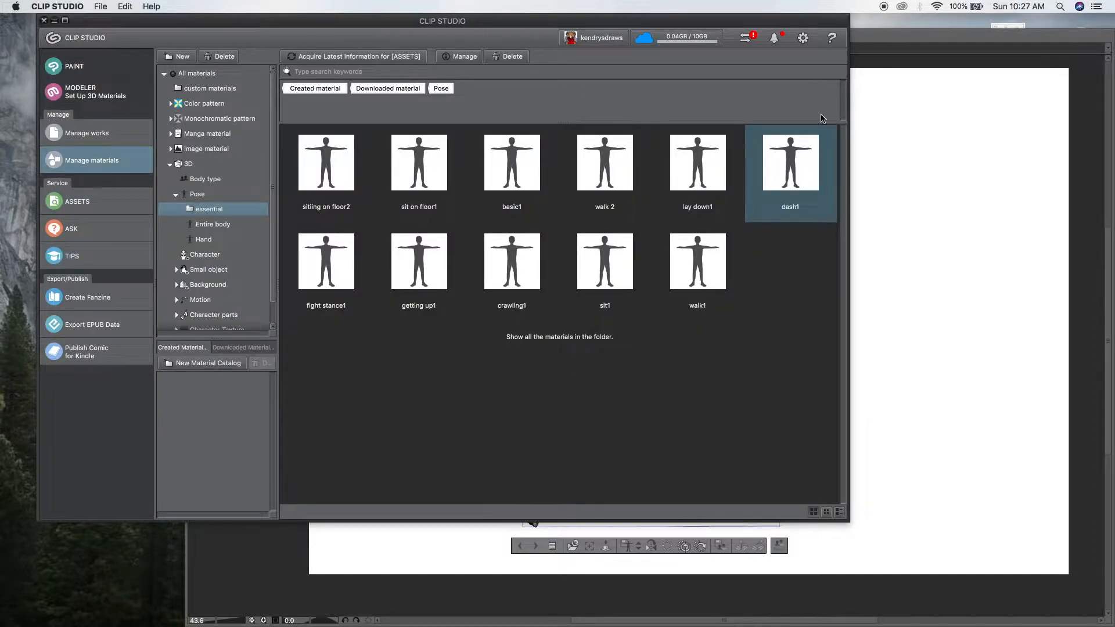
double_click(789, 177)
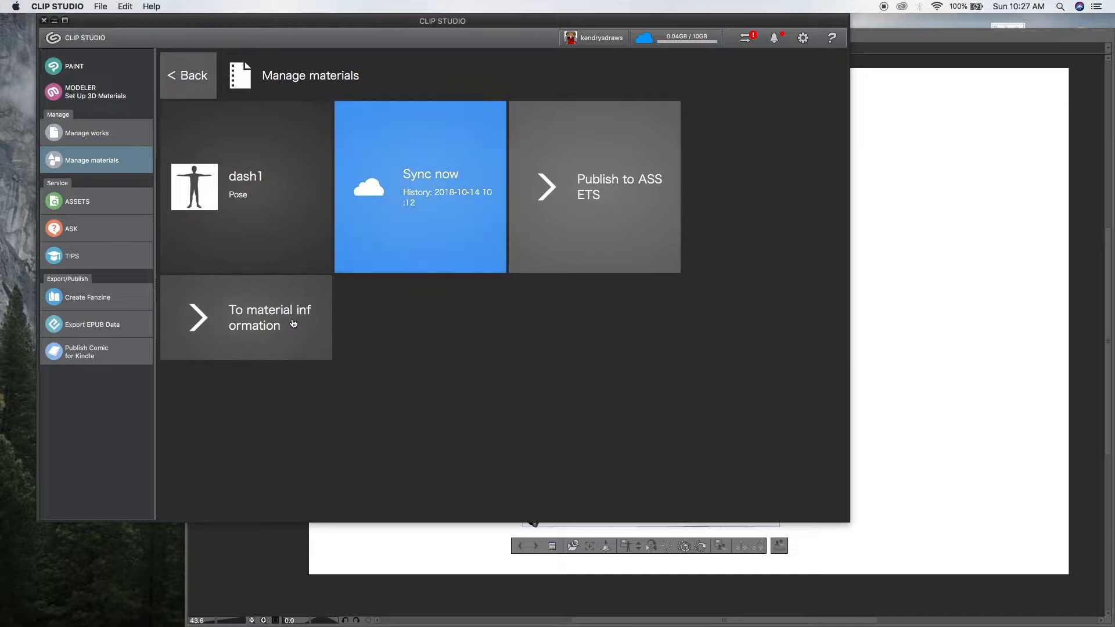
click(276, 329)
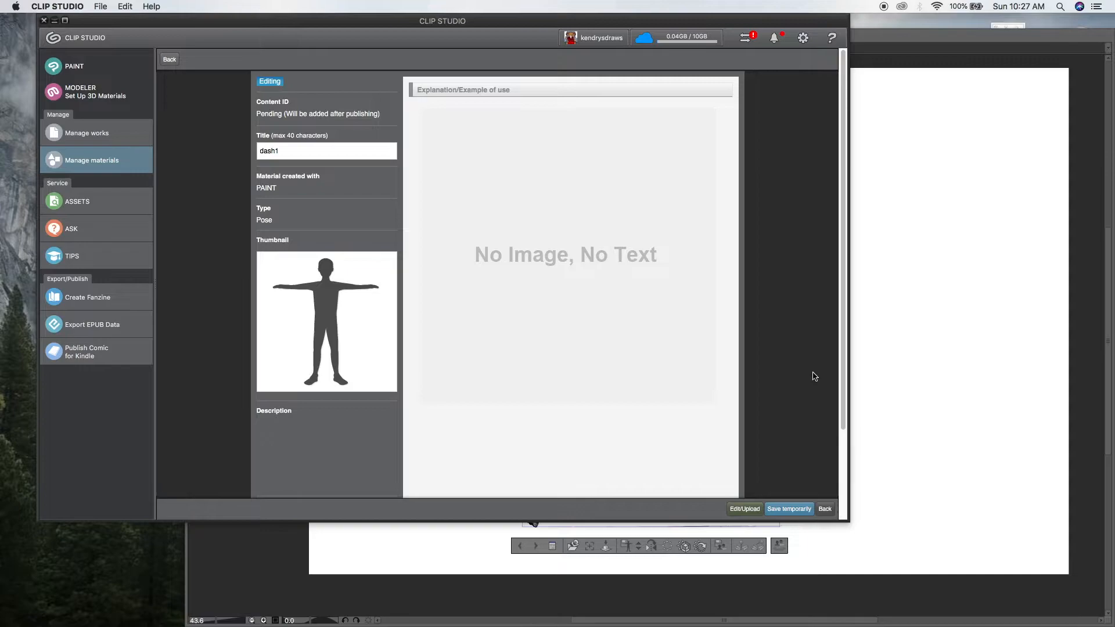
click(168, 60)
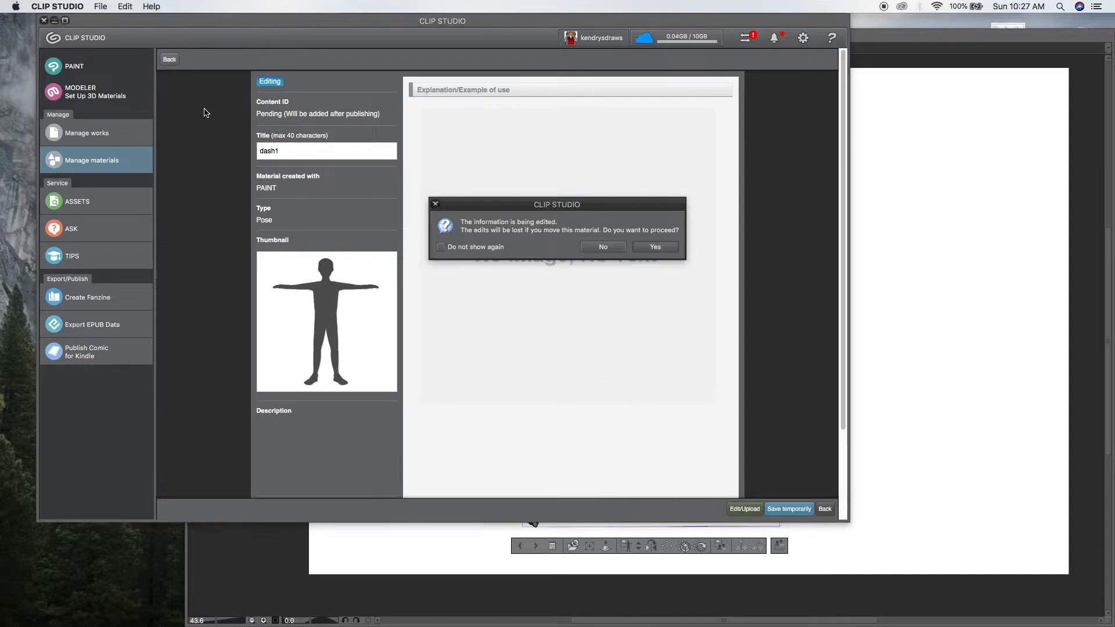
click(659, 248)
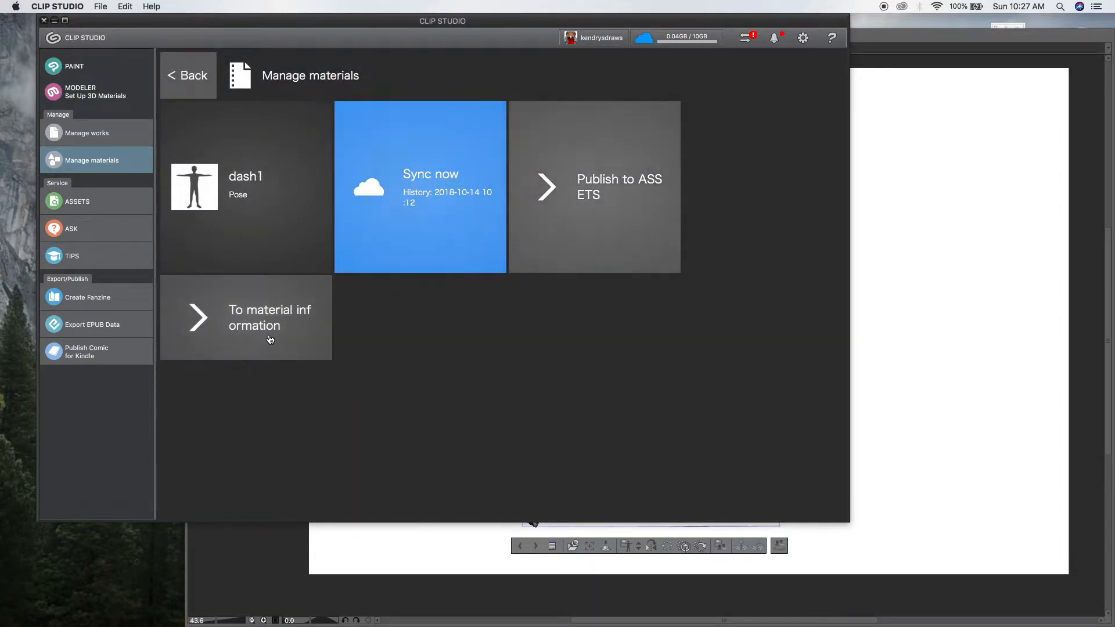
Start publishing dash1 to Assets and replace its default thumbnail with the saved dash thumbnail image
click(618, 209)
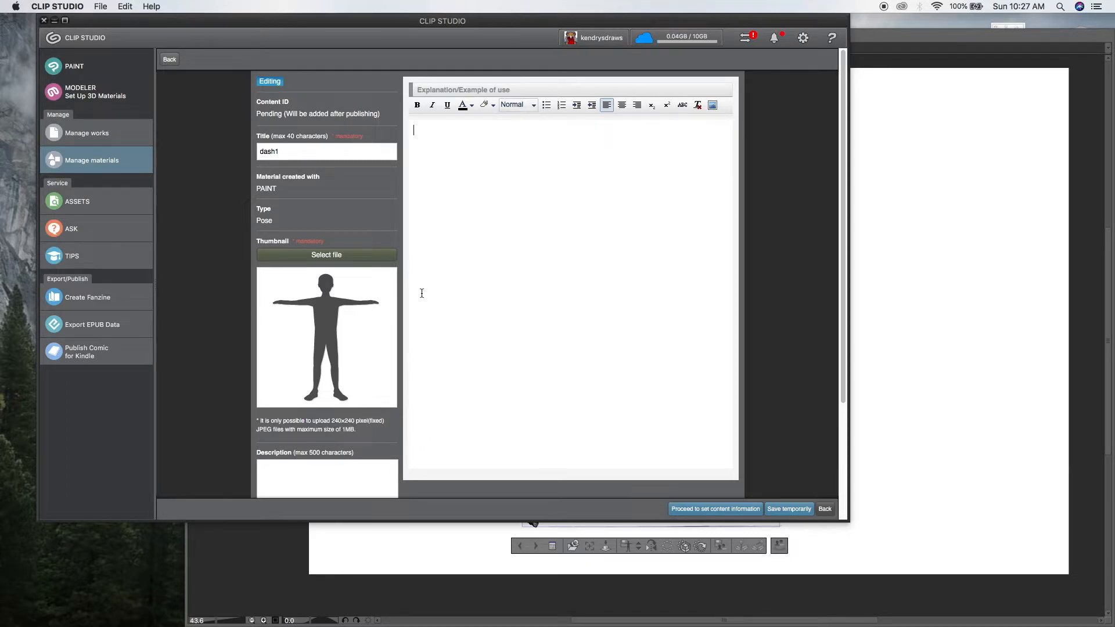
click(363, 255)
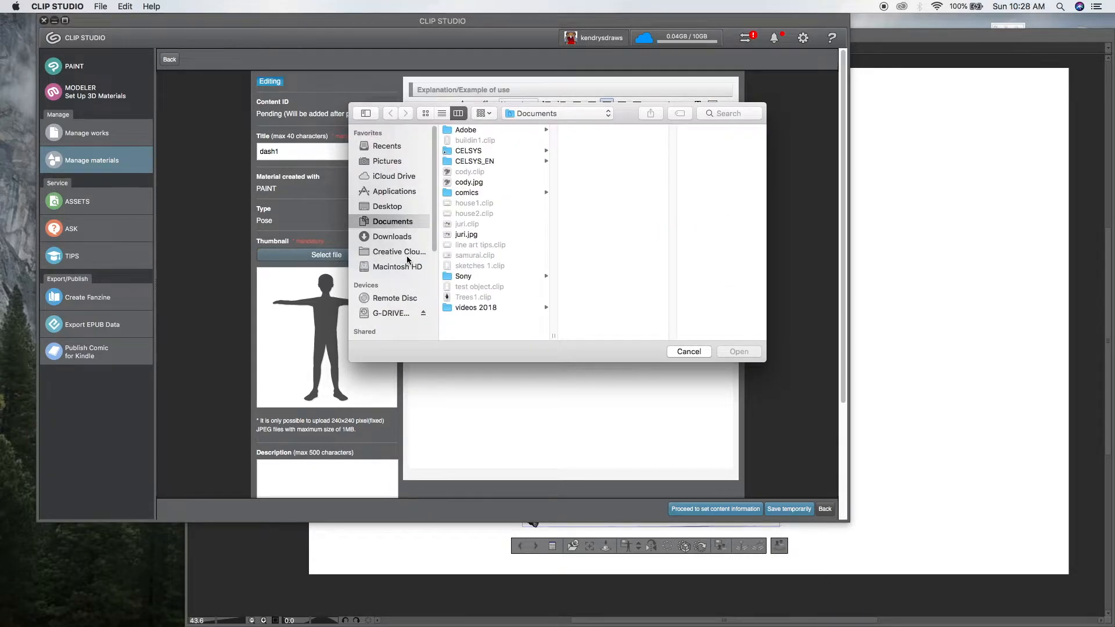
click(417, 208)
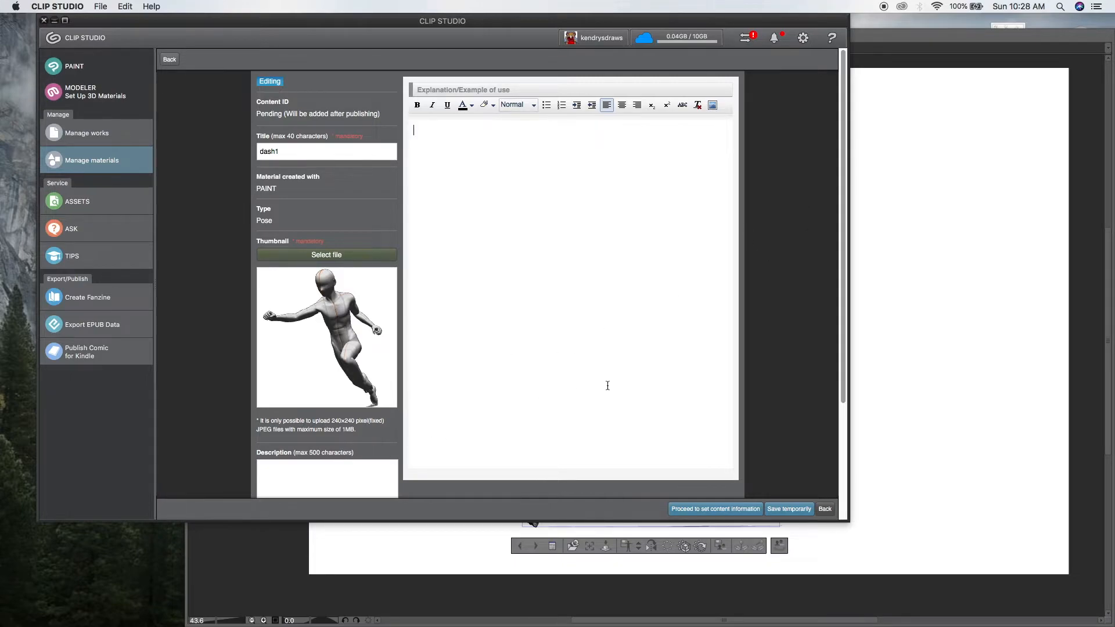
Describe the material as "Dash pose" and enter the tag "pose"
drag(844, 361, 821, 468)
click(307, 333)
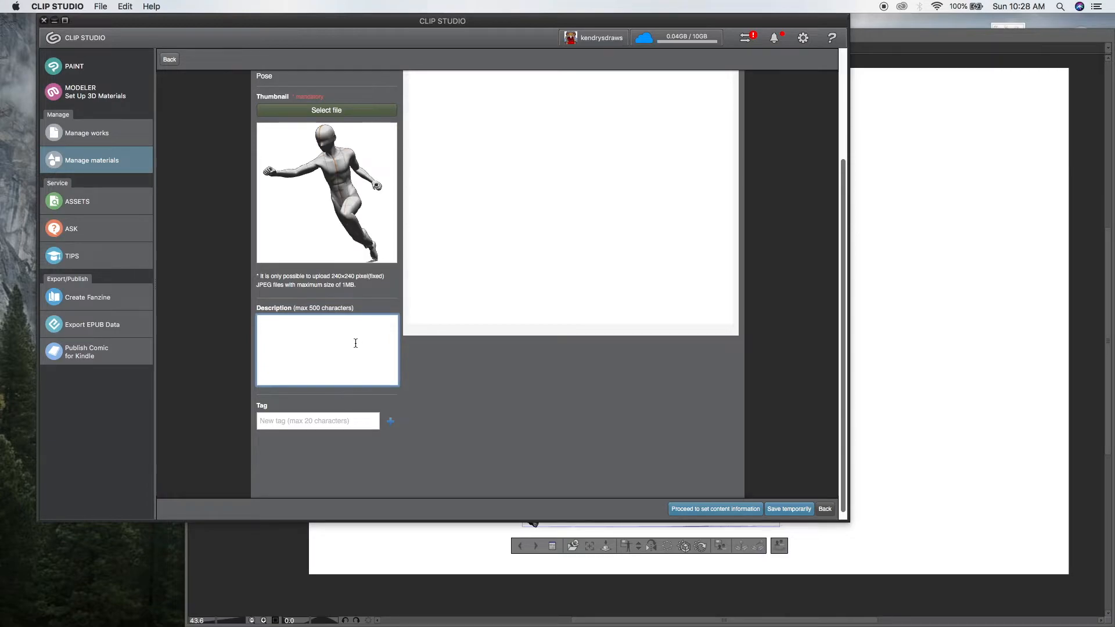
text(Dash pose)
key(Tab)
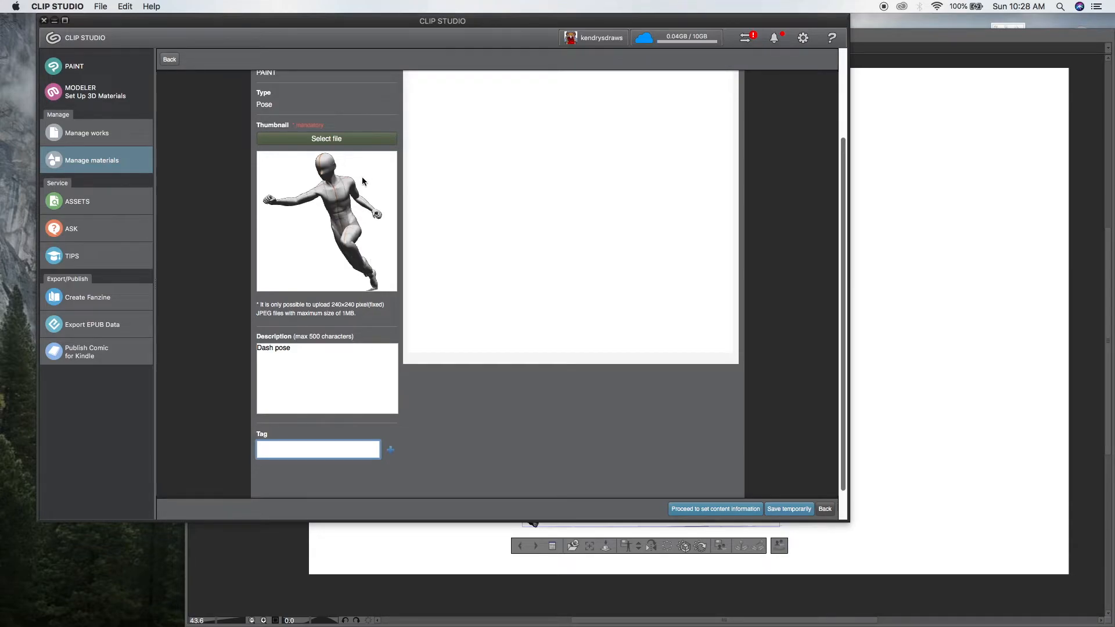
mouse_move(844, 154)
mouse_down()
mouse_move(846, 82)
mouse_move(846, 155)
mouse_up()
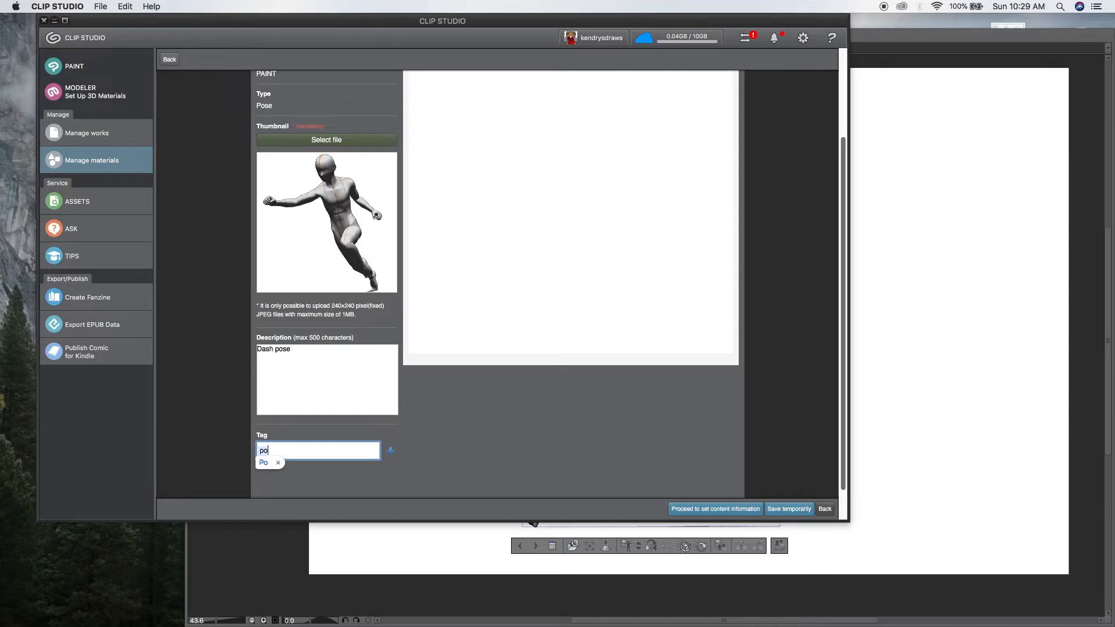
text(se)
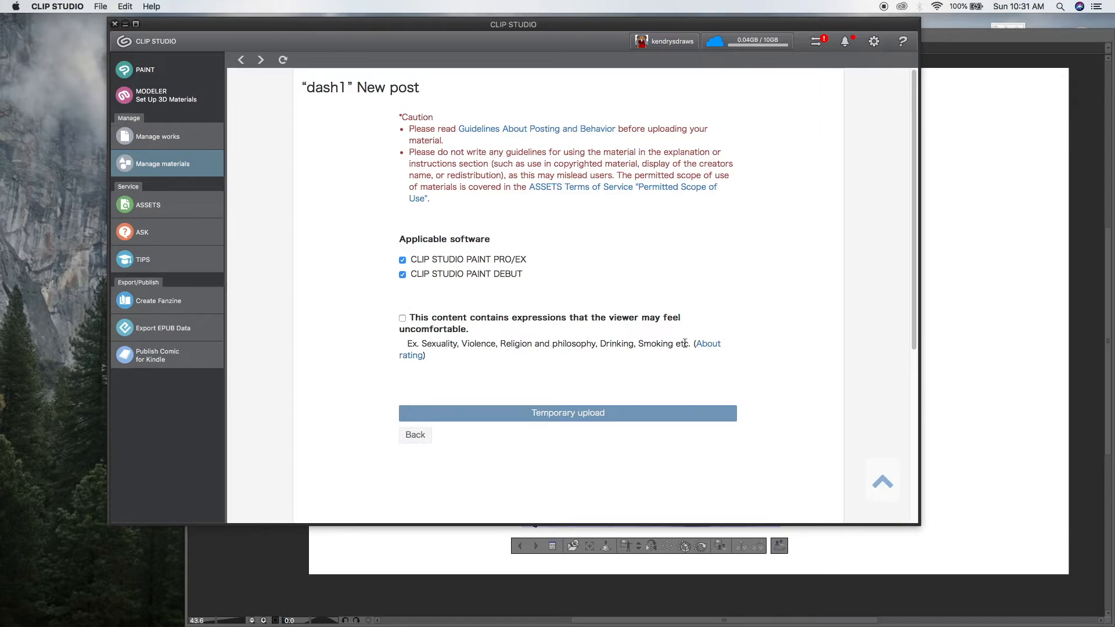
Upload the dash1 post temporarily to Clip Studio Assets
click(605, 416)
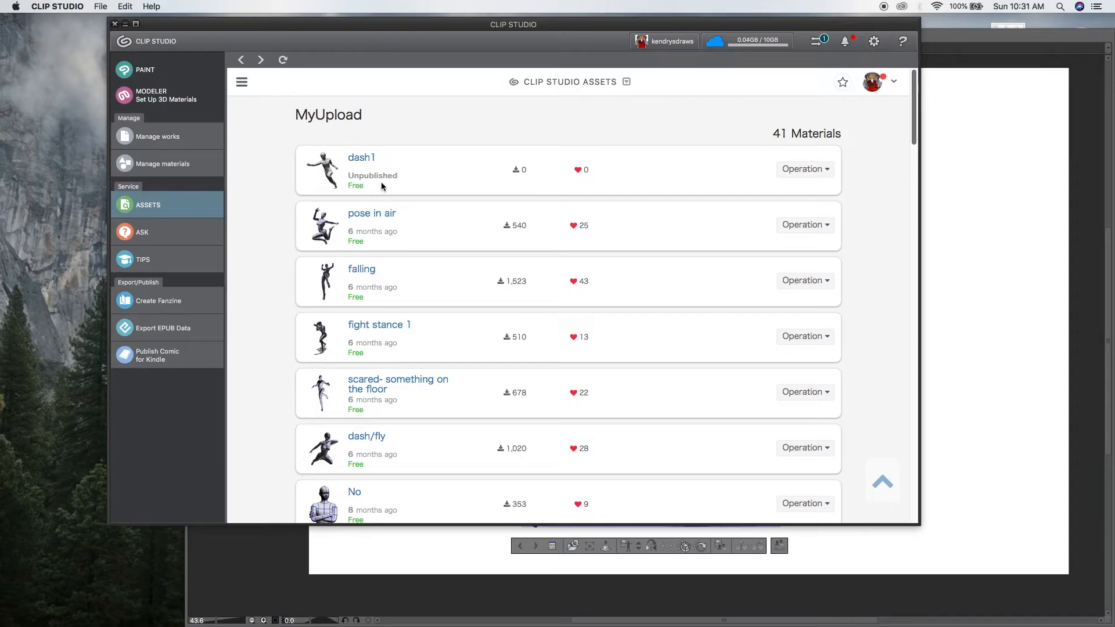
Preview the unpublished dash1 material, review its details and options, and execute its post to Clip Studio Assets
click(821, 169)
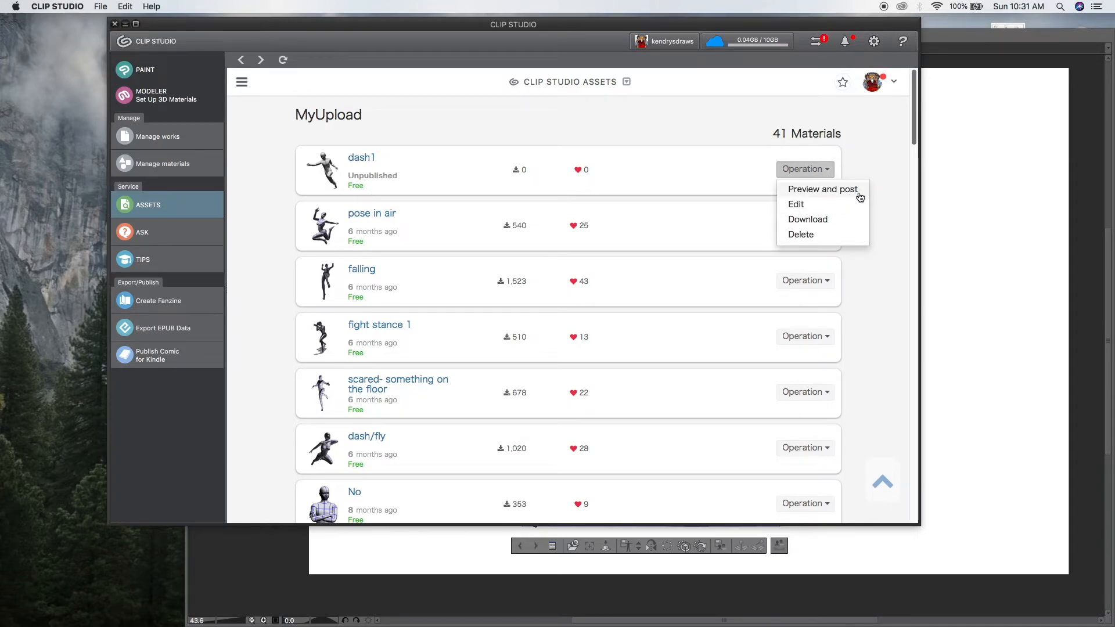
click(863, 195)
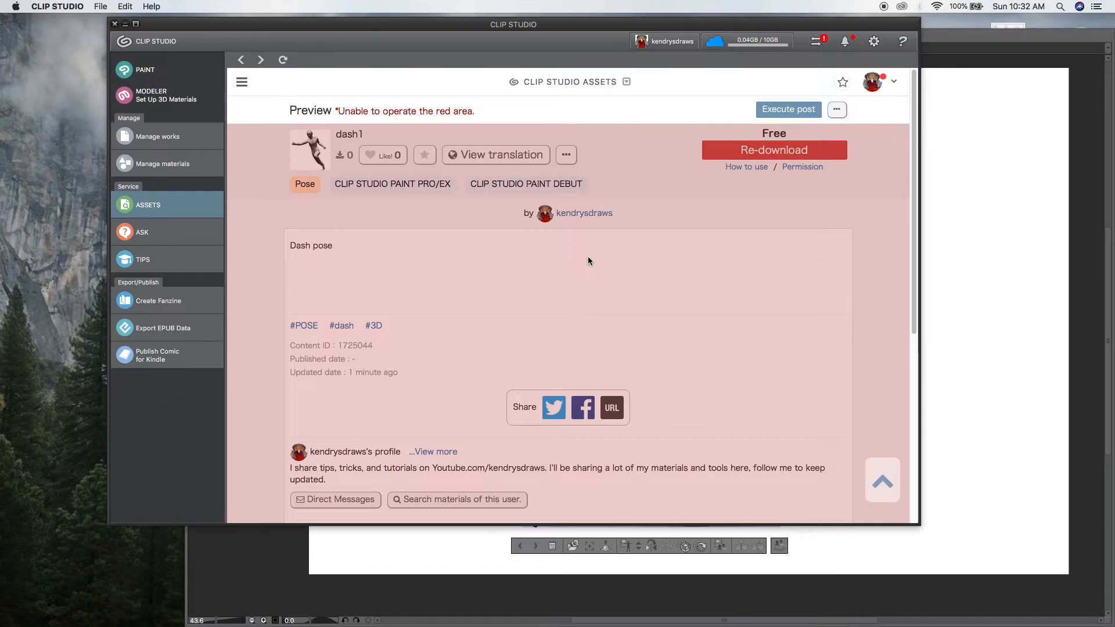
drag(914, 128, 901, 91)
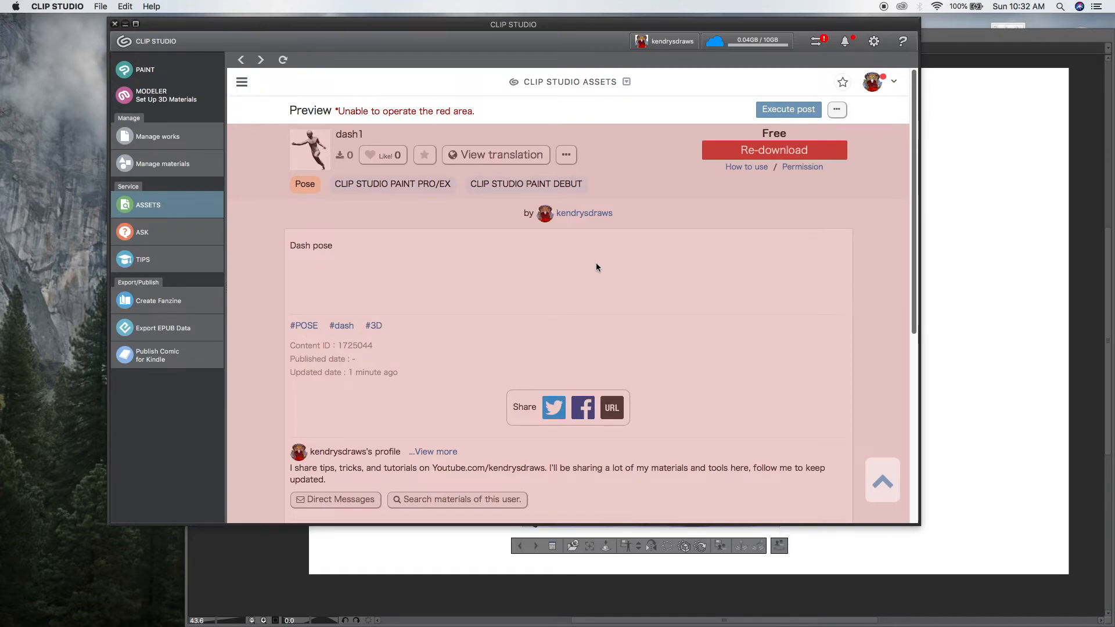
click(836, 110)
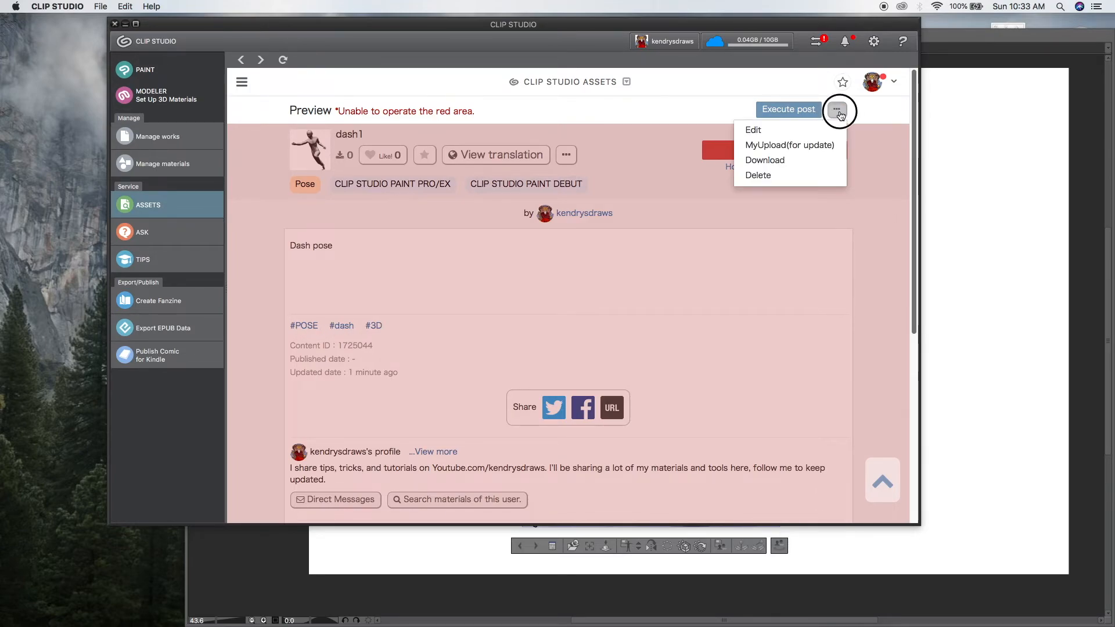
click(839, 113)
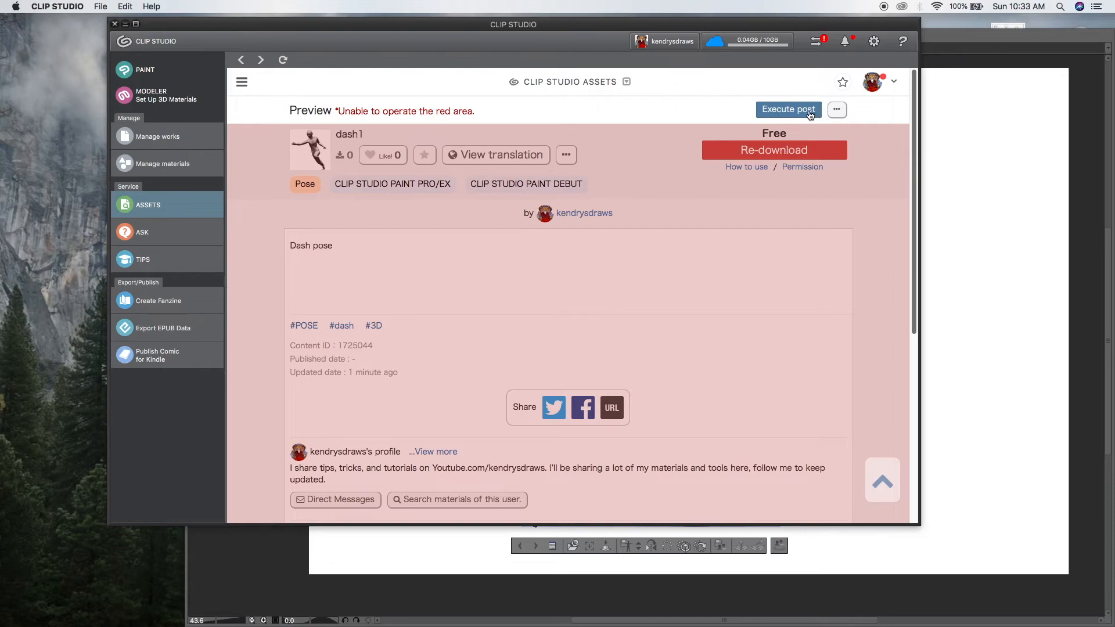
click(810, 114)
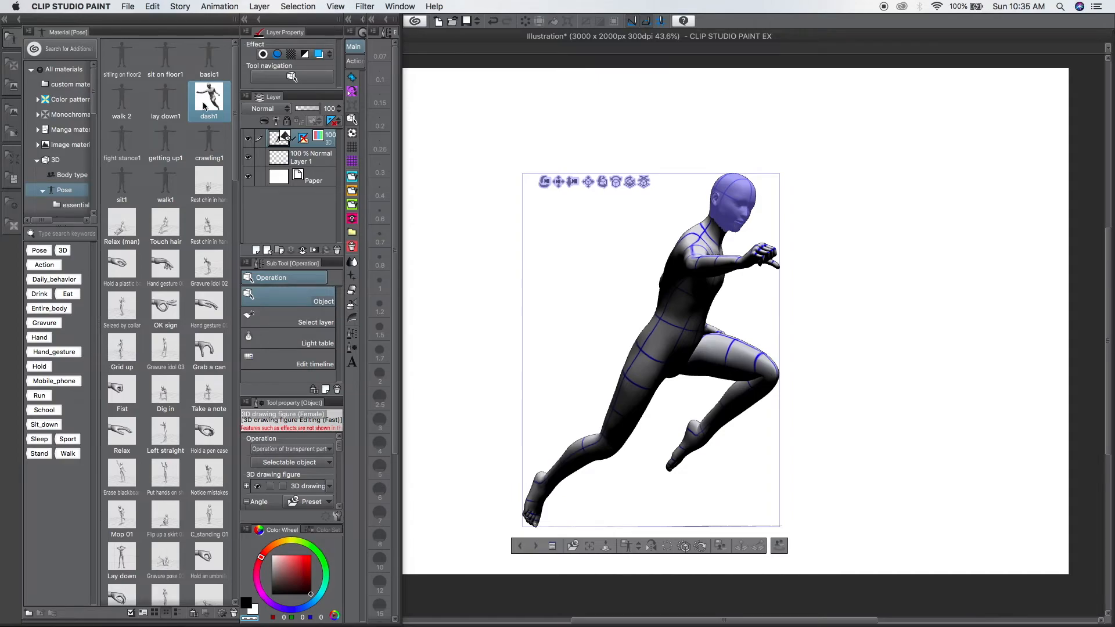
Switch to Clip Studio Paint, find and select dash1 among the 3D Pose materials, and rotate the camera around the posed figure
scroll(174, 261, down, 15)
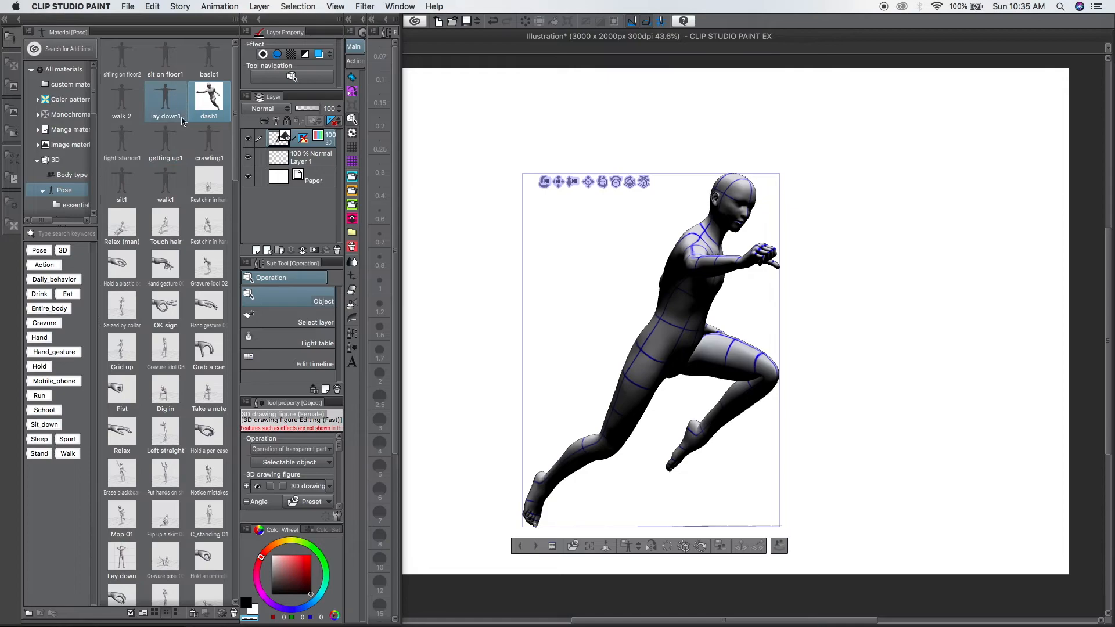
scroll(222, 335, up, 15)
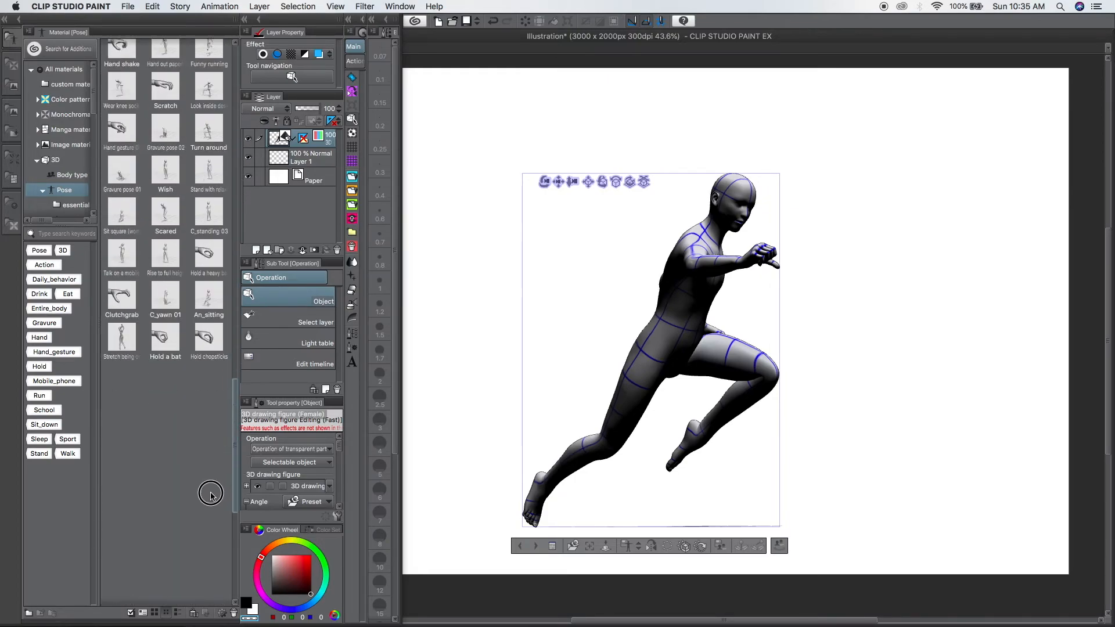
click(208, 114)
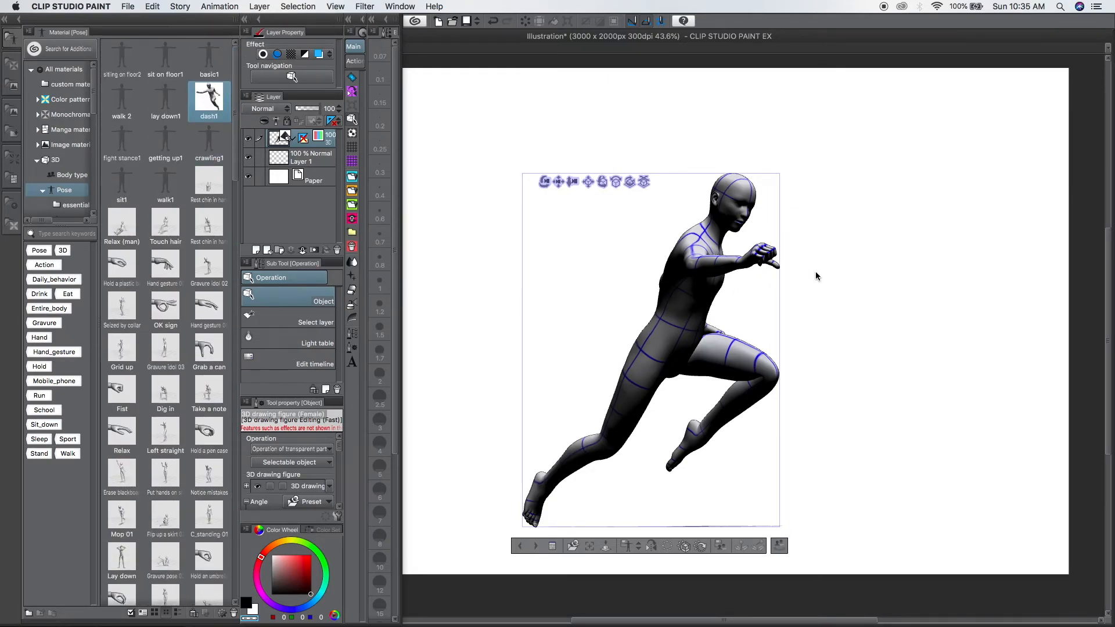
drag(872, 180, 781, 200)
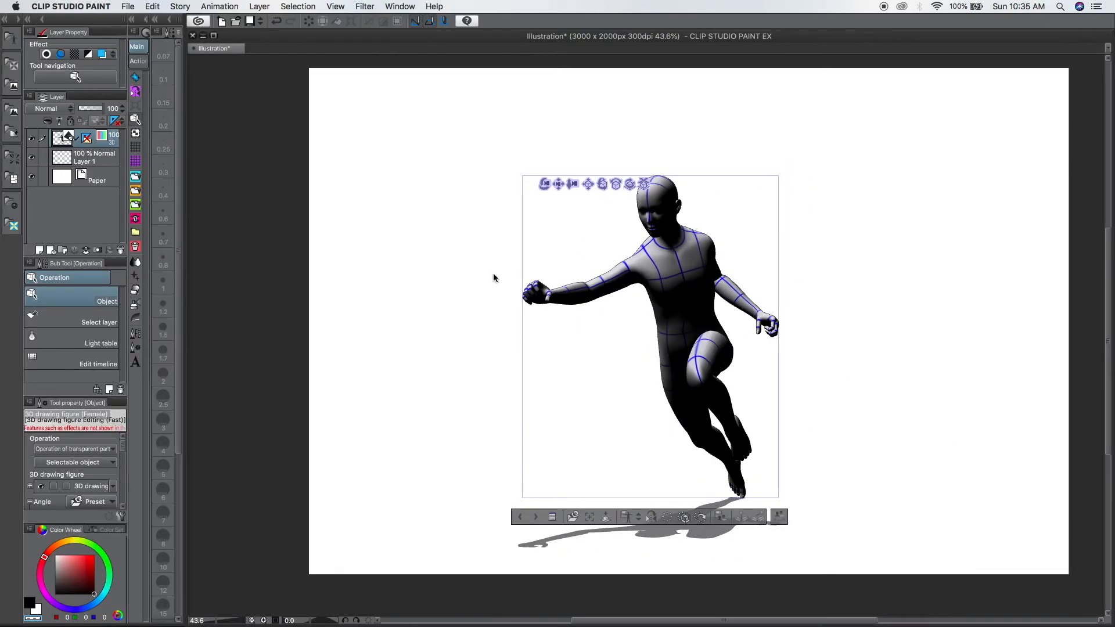